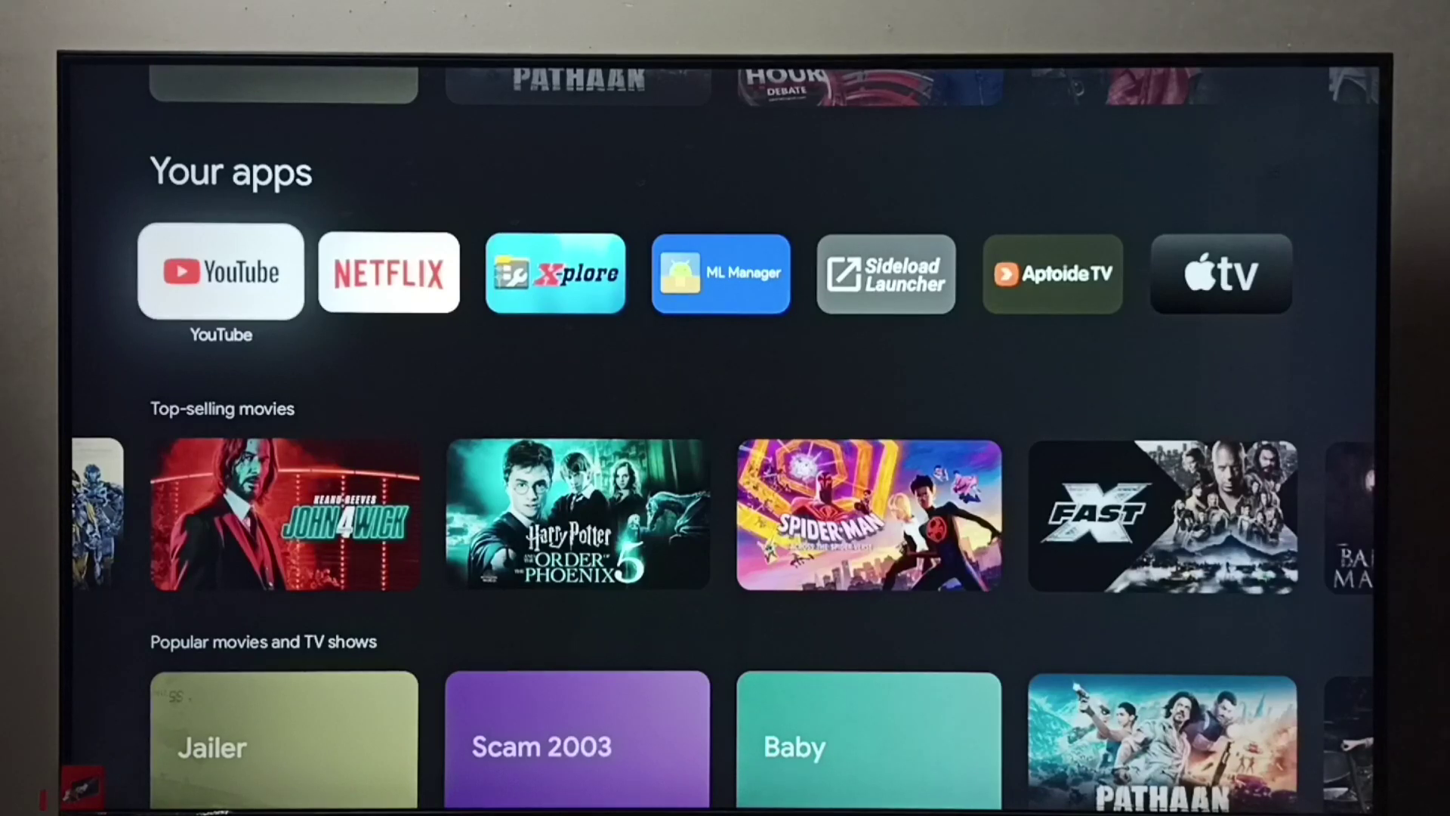
# Launch the YouTube app from the Your apps row on Google TV home
pyautogui.press('Right')
pyautogui.press('Left')
pyautogui.press('Return')
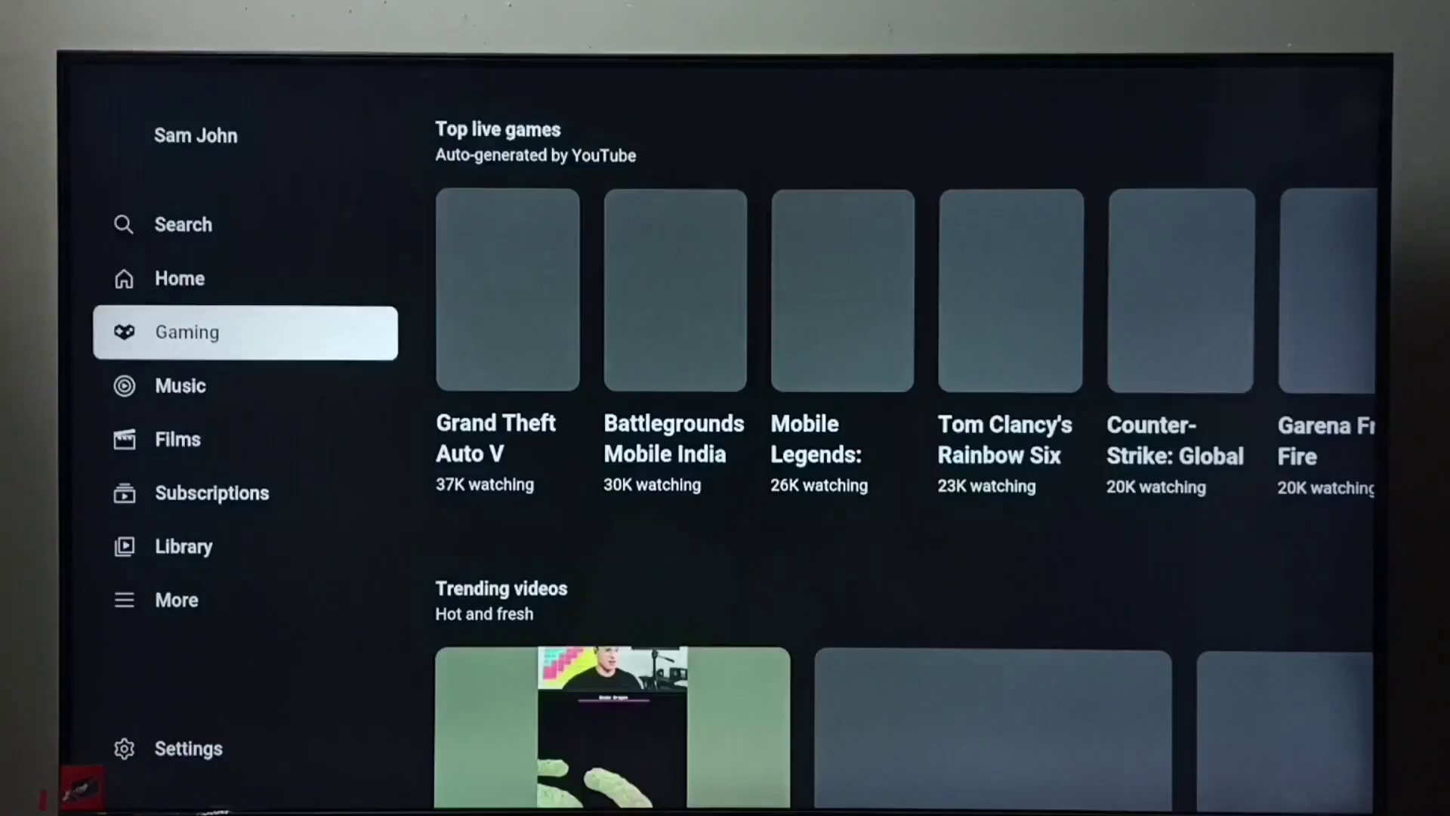
# Go down YouTube's sidebar to Settings and enter the settings list
pyautogui.press('Down')
pyautogui.press('Down')
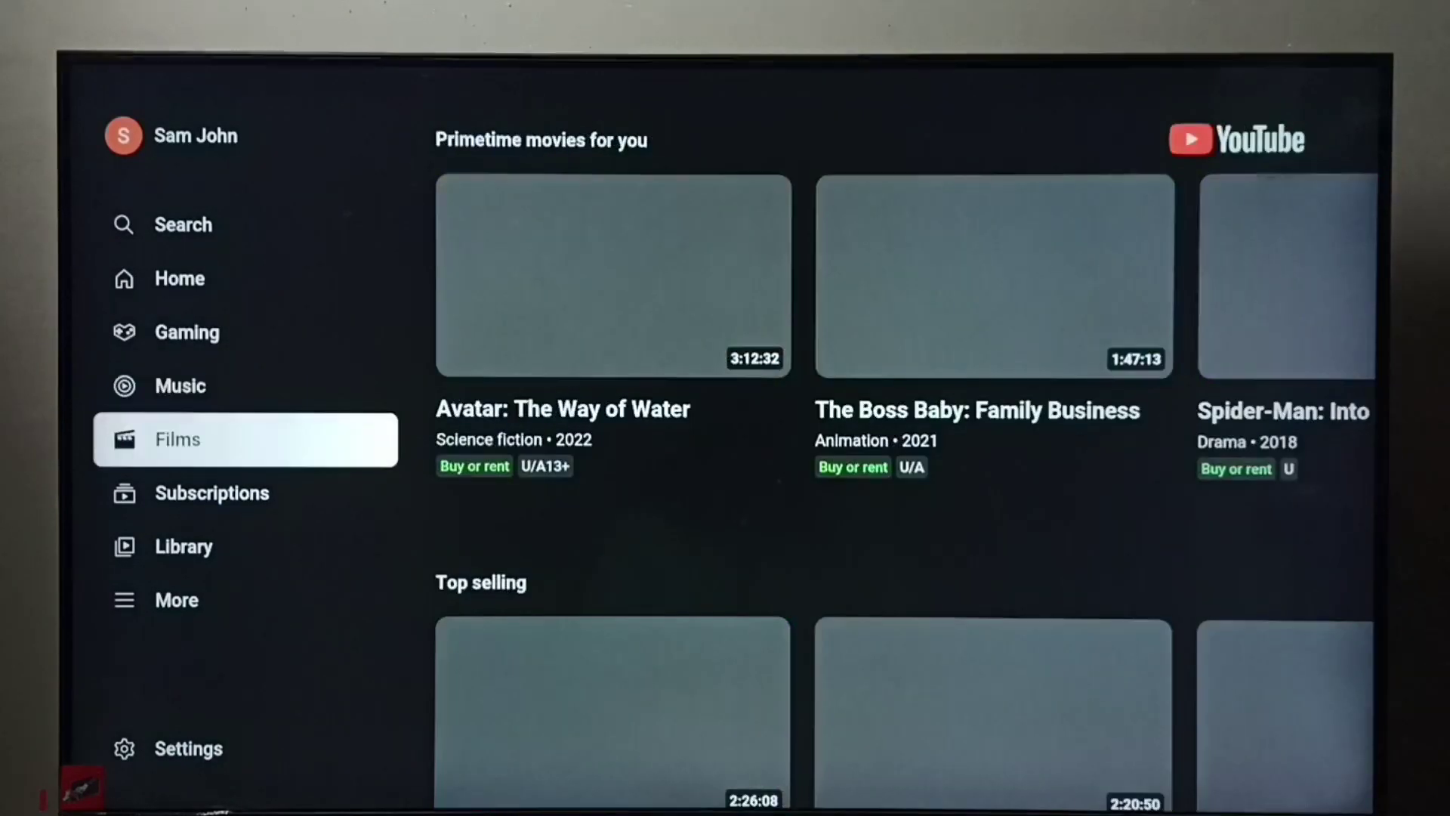
pyautogui.press('Down')
pyautogui.press('Down')
pyautogui.press('Down')
pyautogui.press('Down')
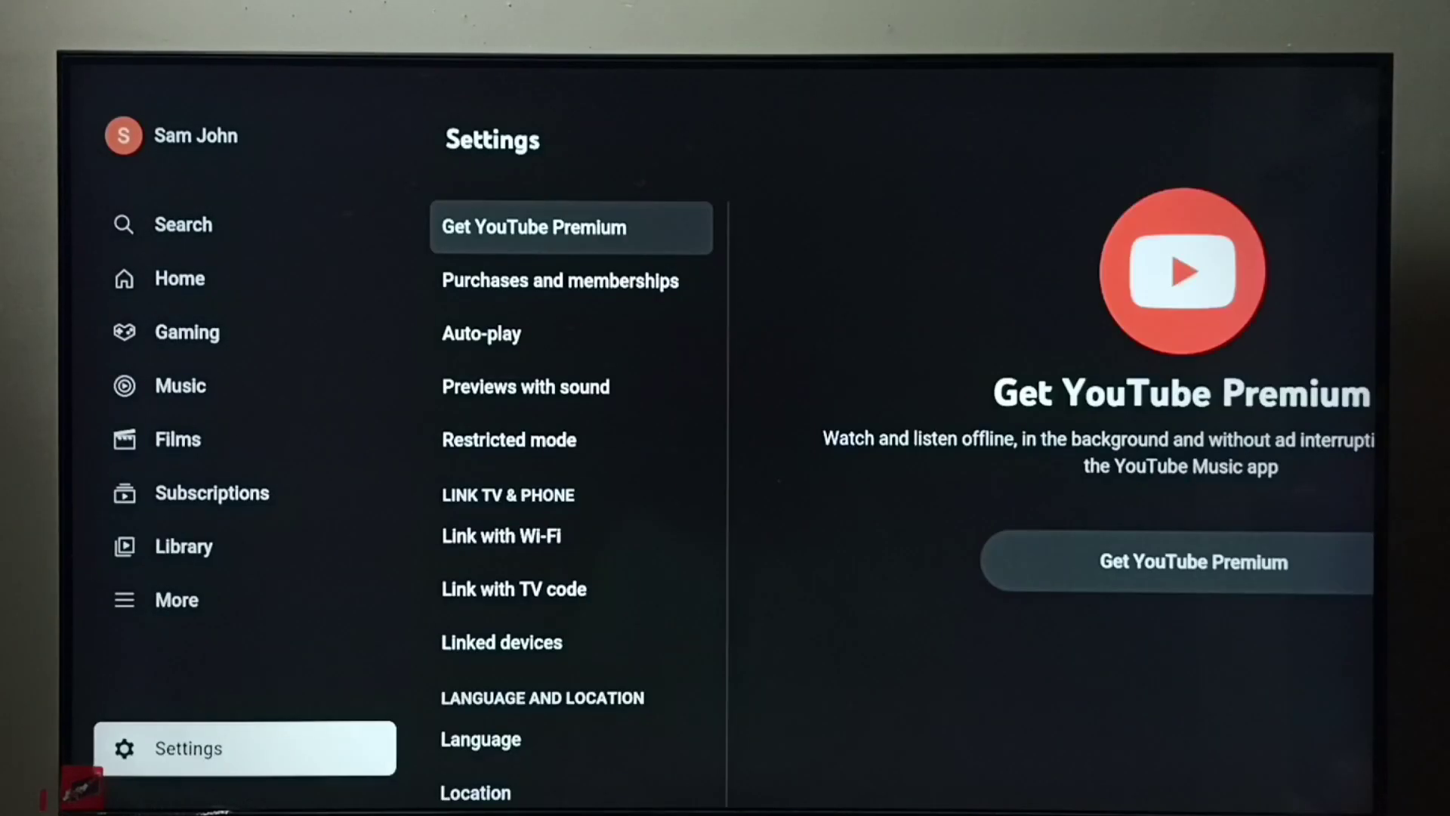
pyautogui.press('Right')
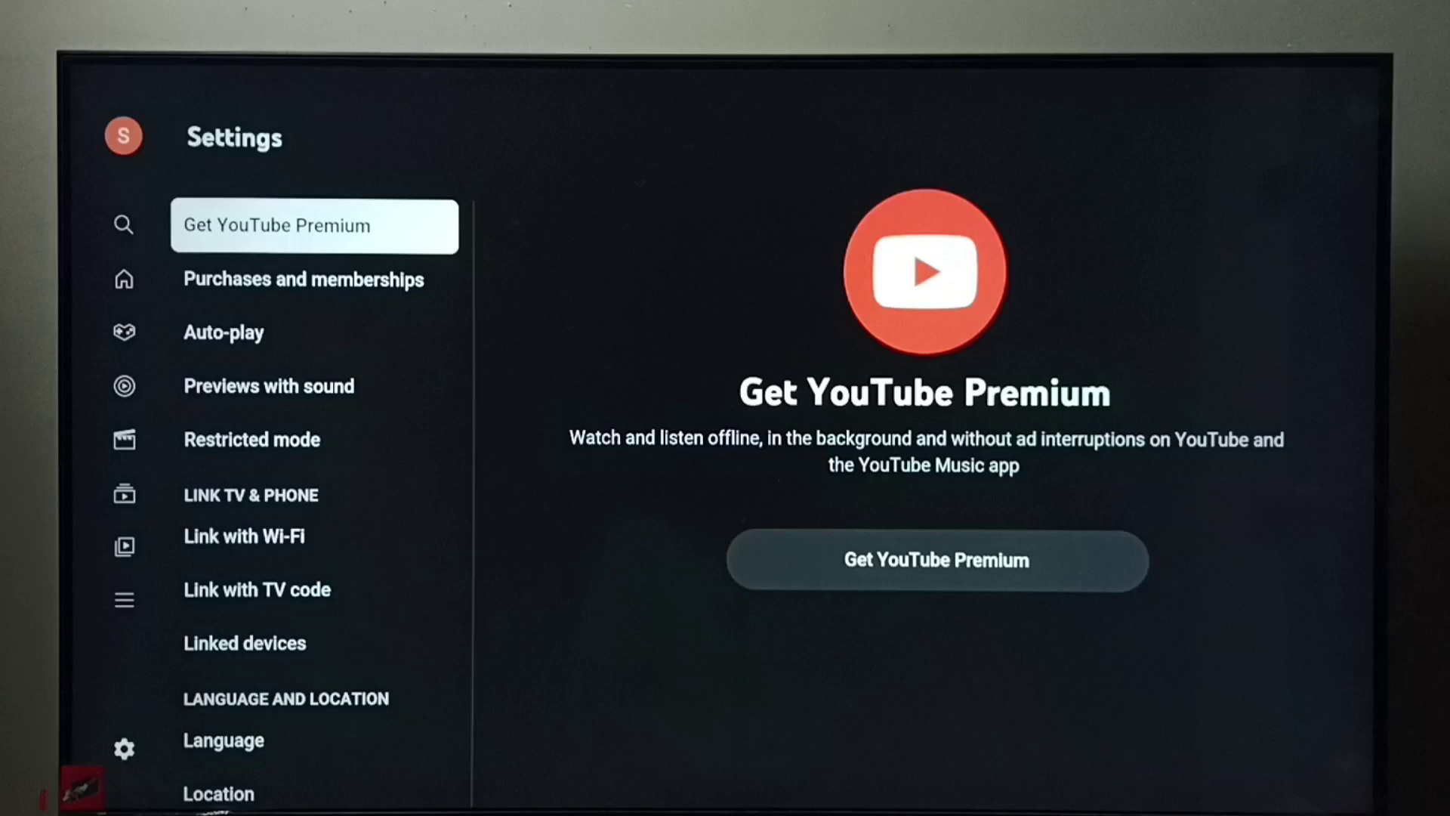
# Scroll Settings to History & Data and select Clear watch history
pyautogui.press('Down')
pyautogui.press('Down')
pyautogui.press('Down')
pyautogui.press('Down')
pyautogui.press('Down')
pyautogui.press('Down')
pyautogui.press('Down')
pyautogui.press('Down')
pyautogui.press('Down')
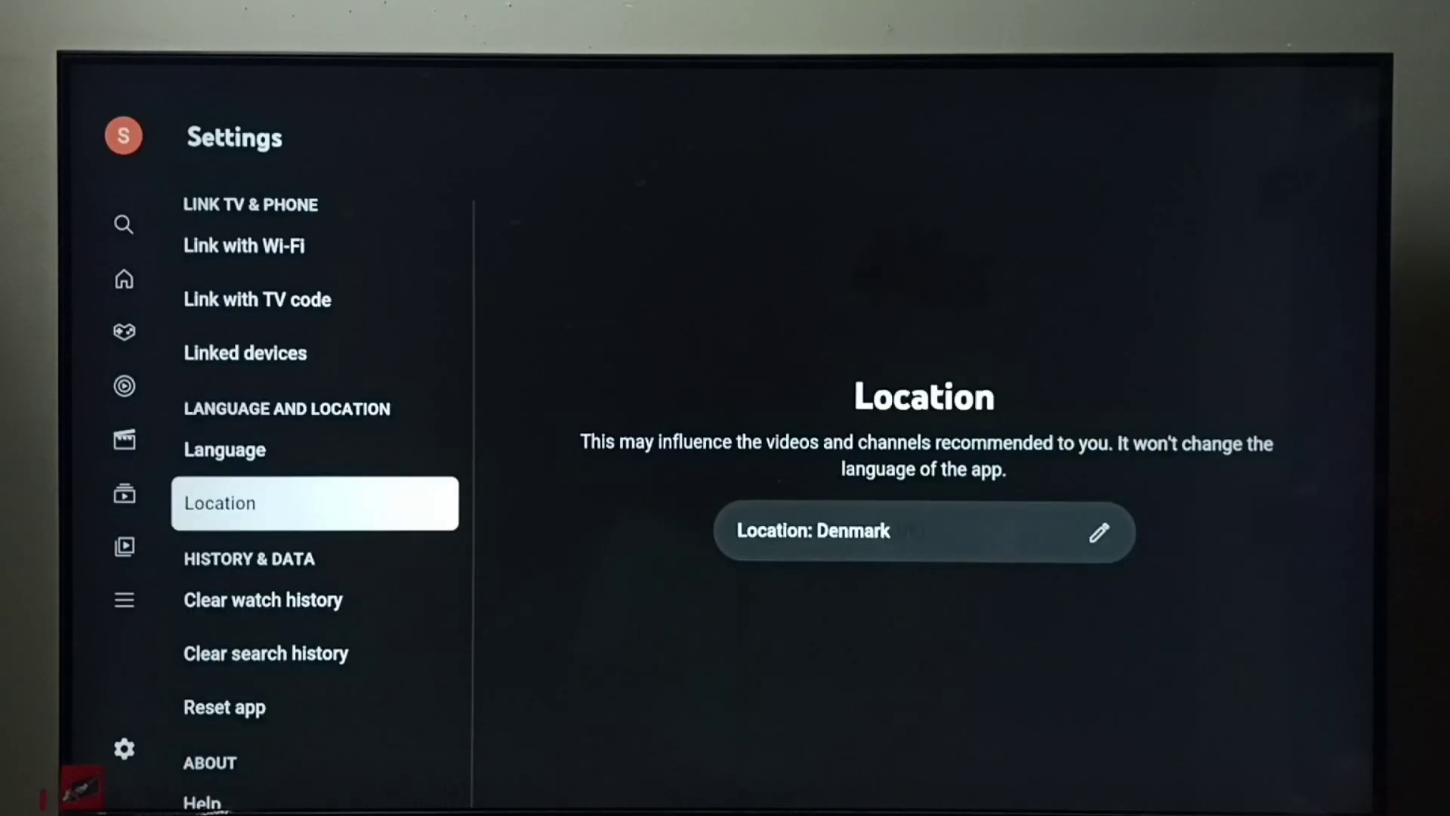
pyautogui.press('Down')
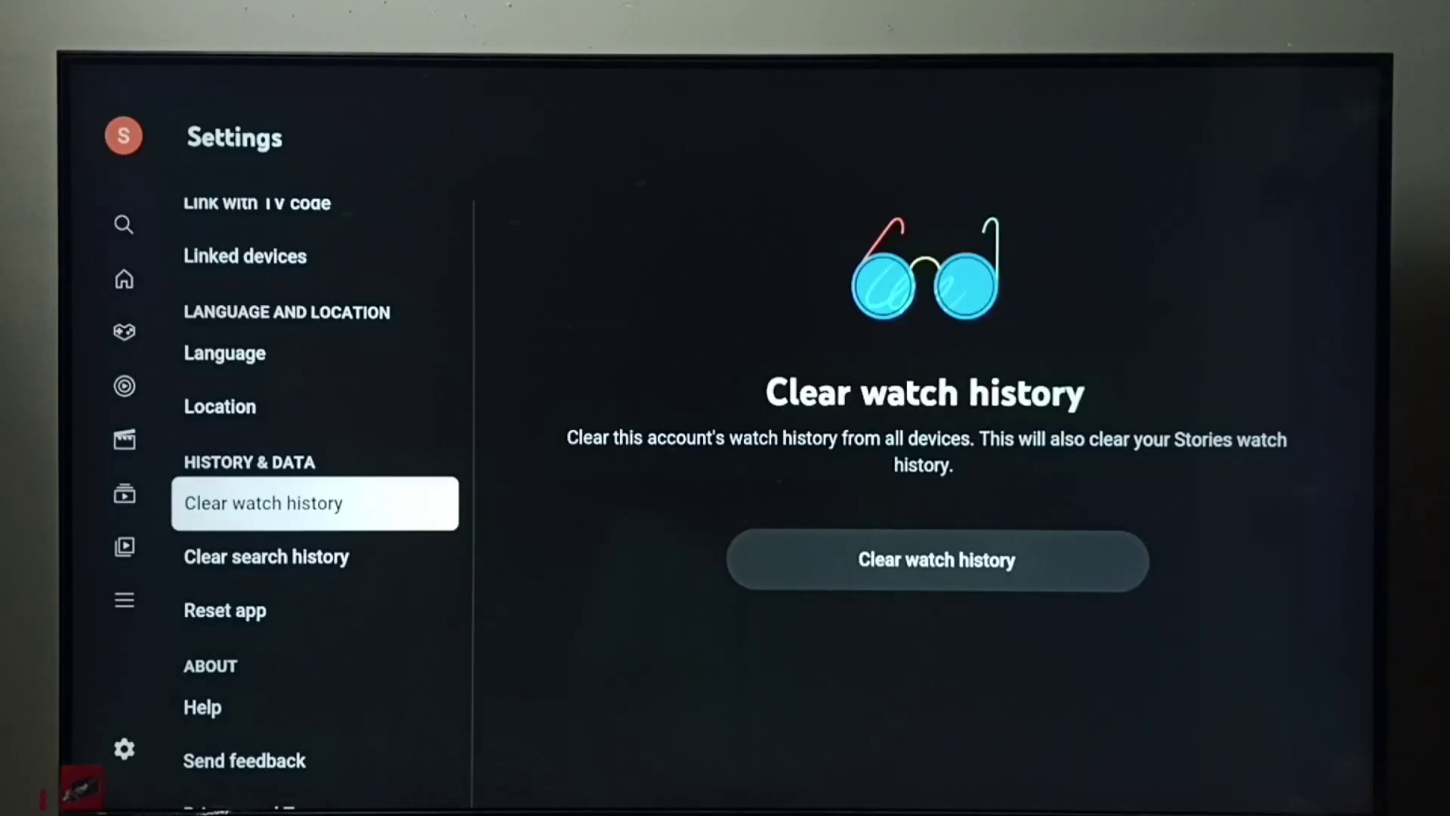
pyautogui.press('Down')
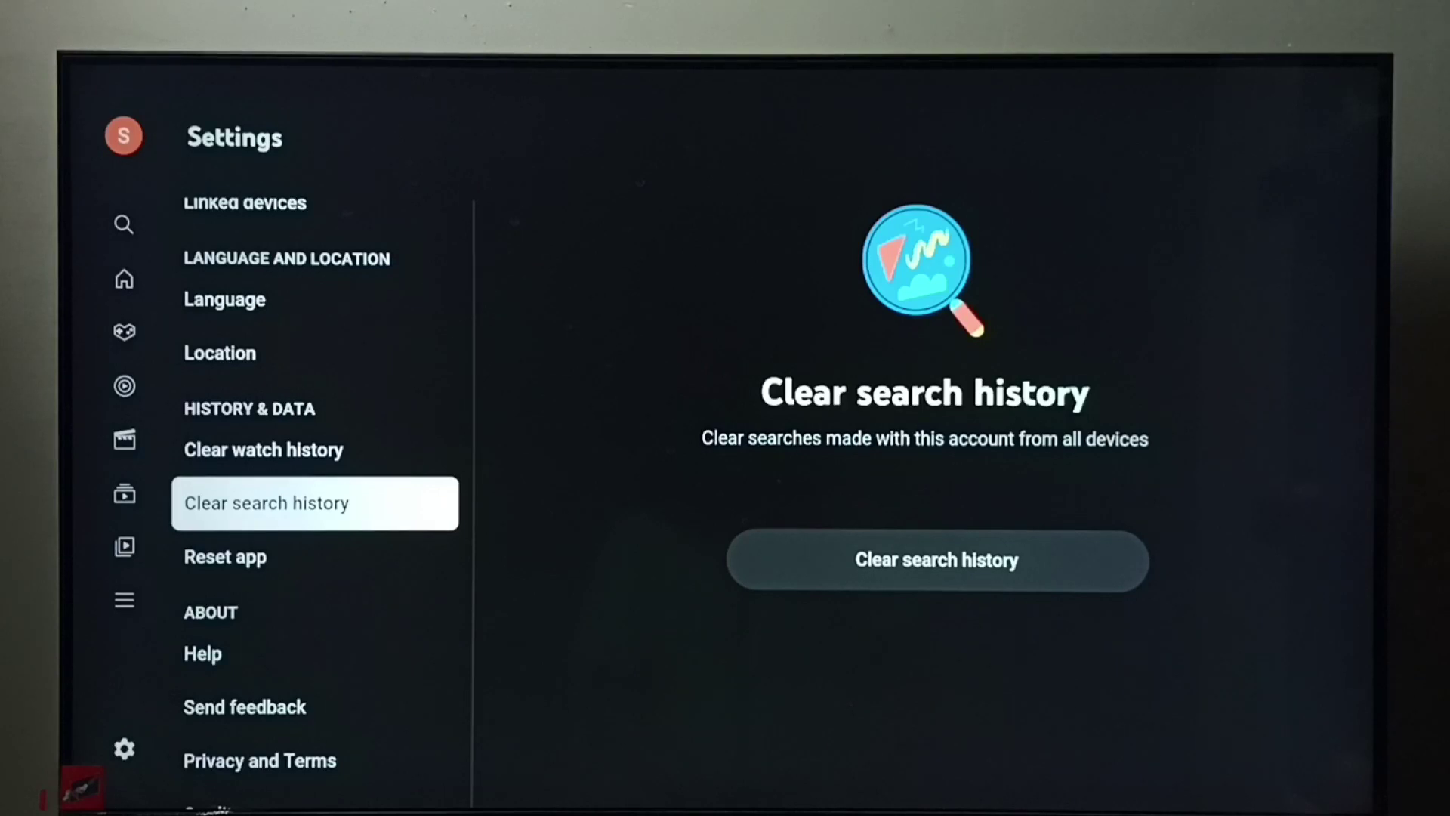
pyautogui.press('Up')
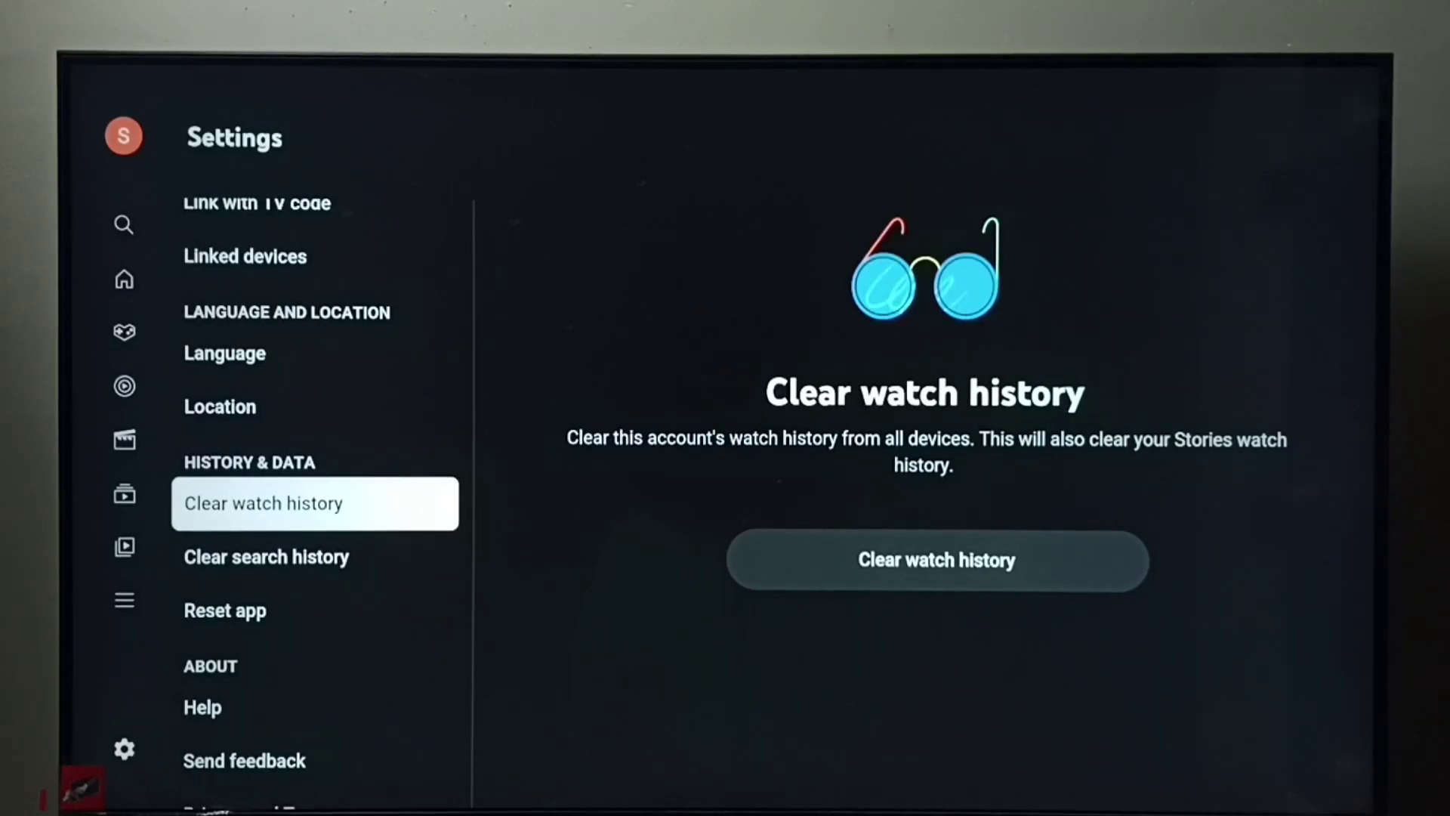
# Clear all watch history, confirm it, then move down to Clear search history
pyautogui.press('Right')
pyautogui.press('Return')
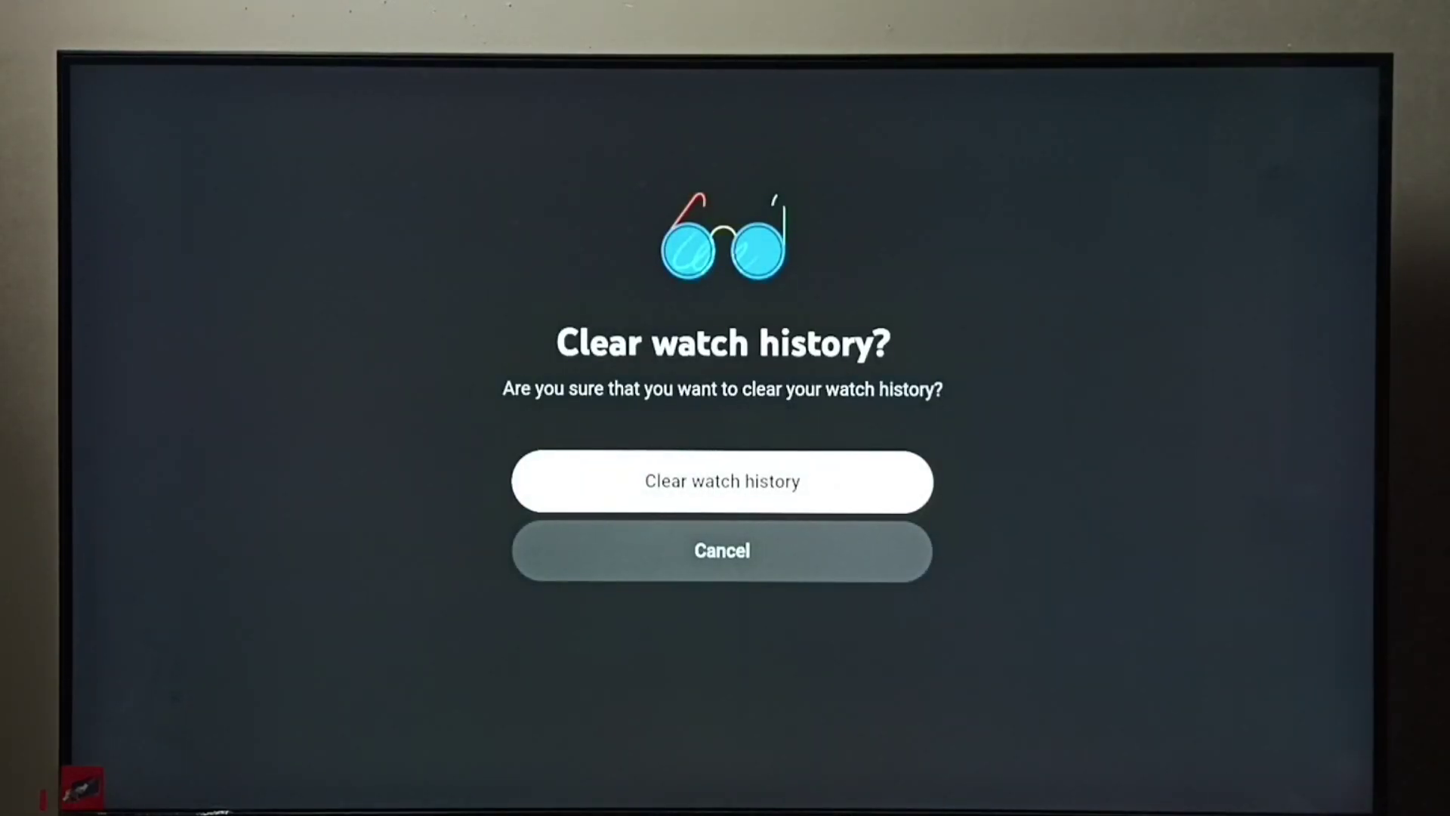
pyautogui.press('Return')
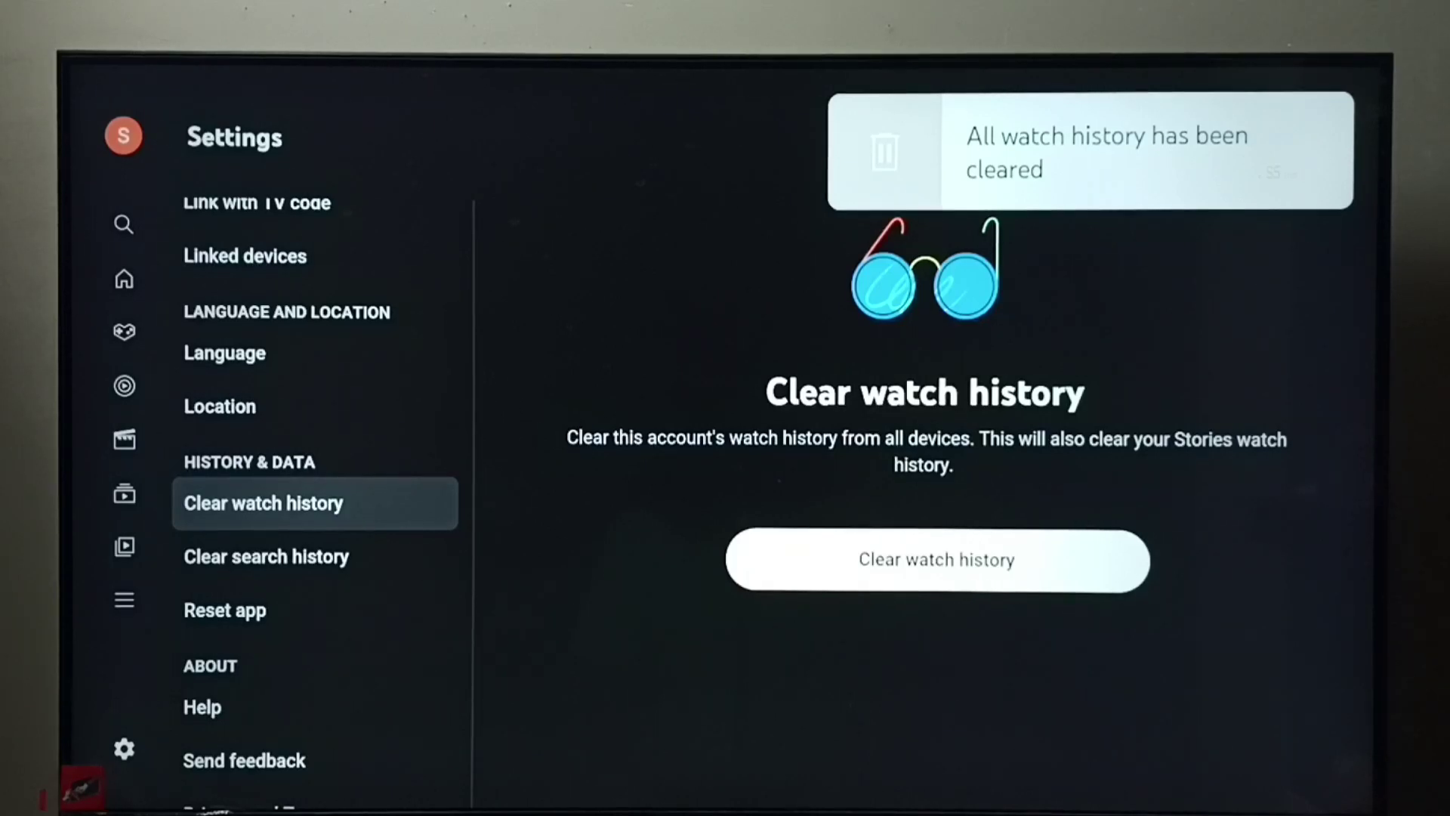
pyautogui.press('Left')
pyautogui.press('Down')
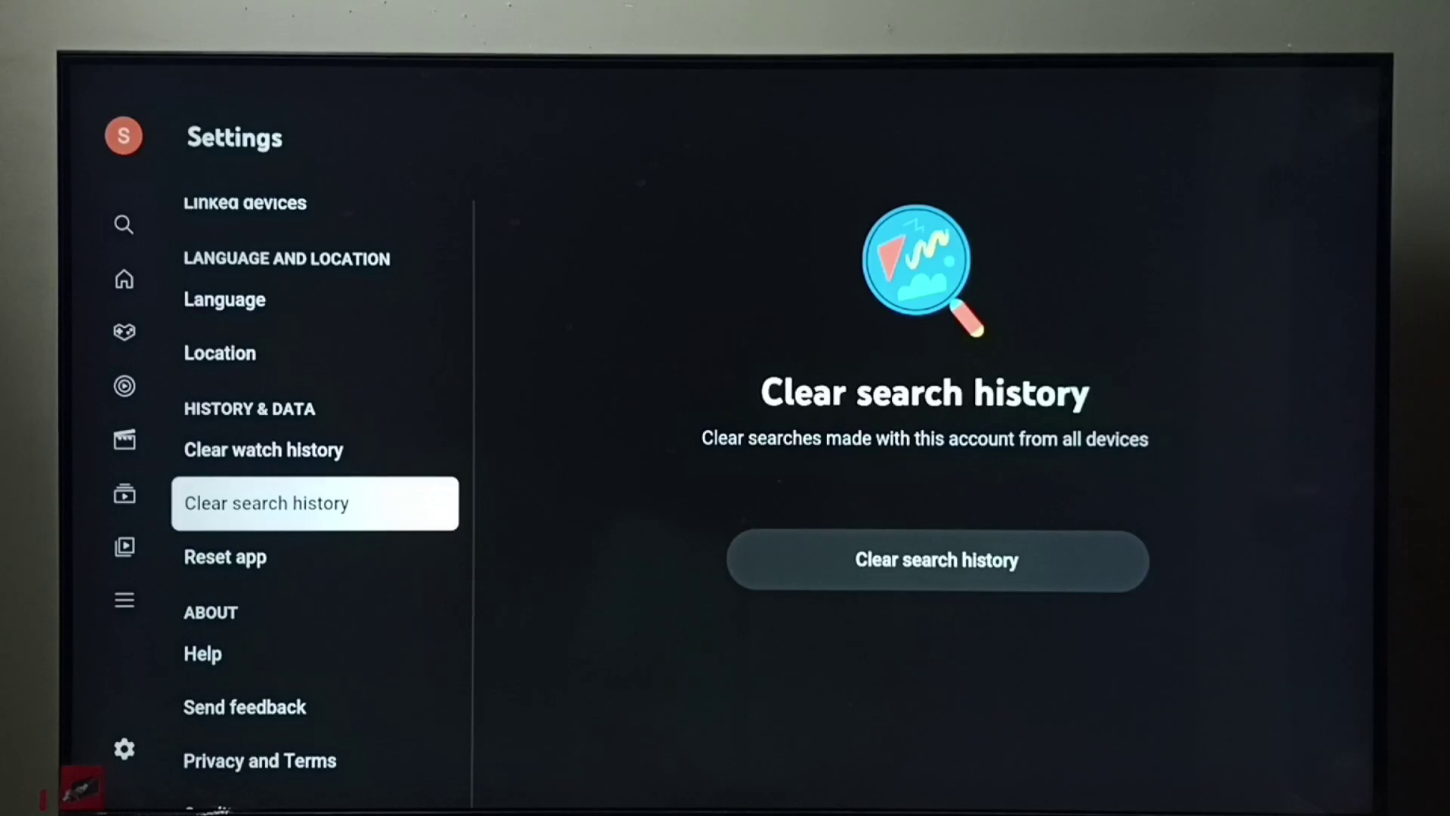
# Press Clear search history and confirm it in the dialog, bringing up the confirmation toast
pyautogui.press('Right')
pyautogui.press('Return')
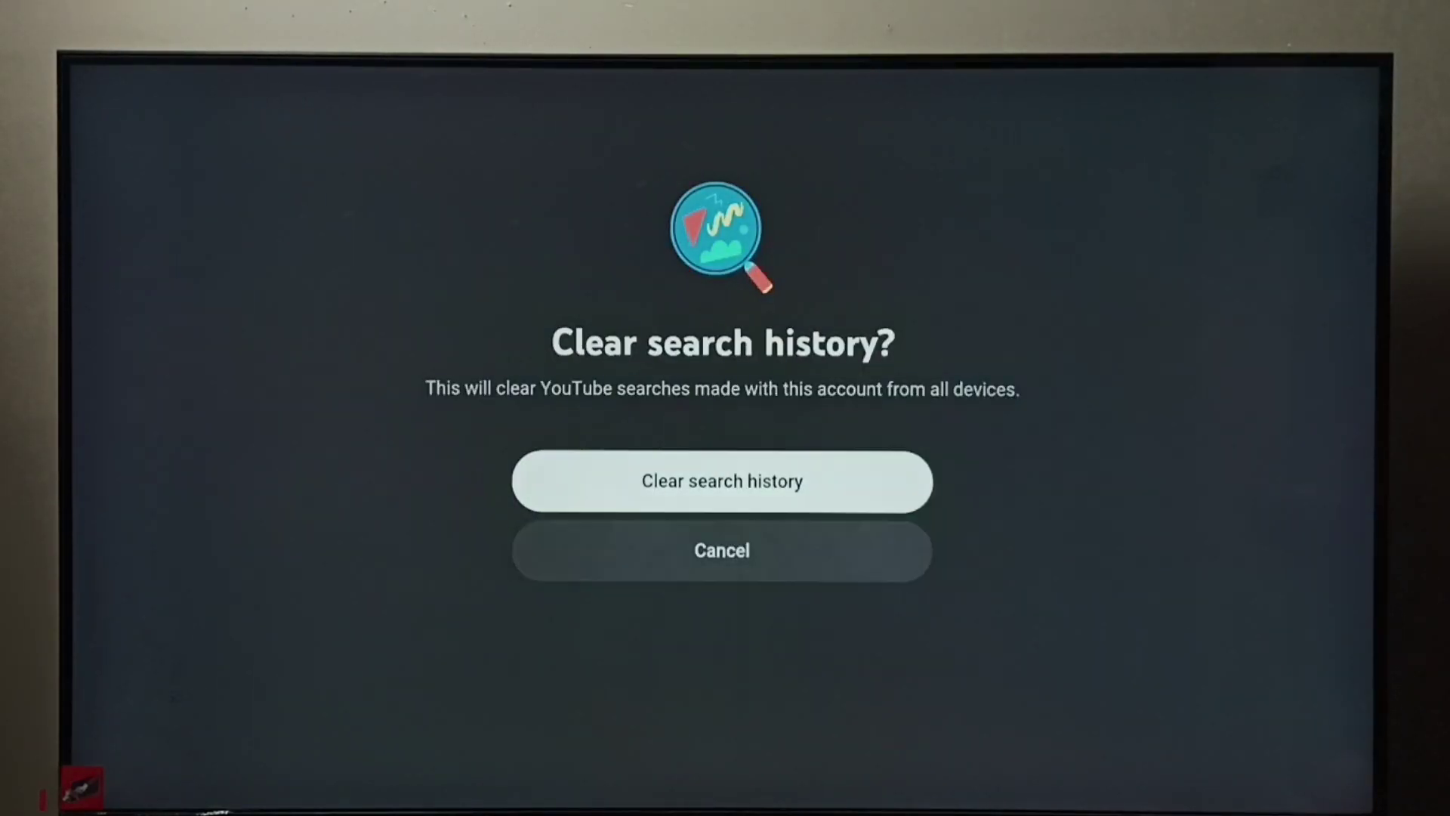
pyautogui.press('Return')
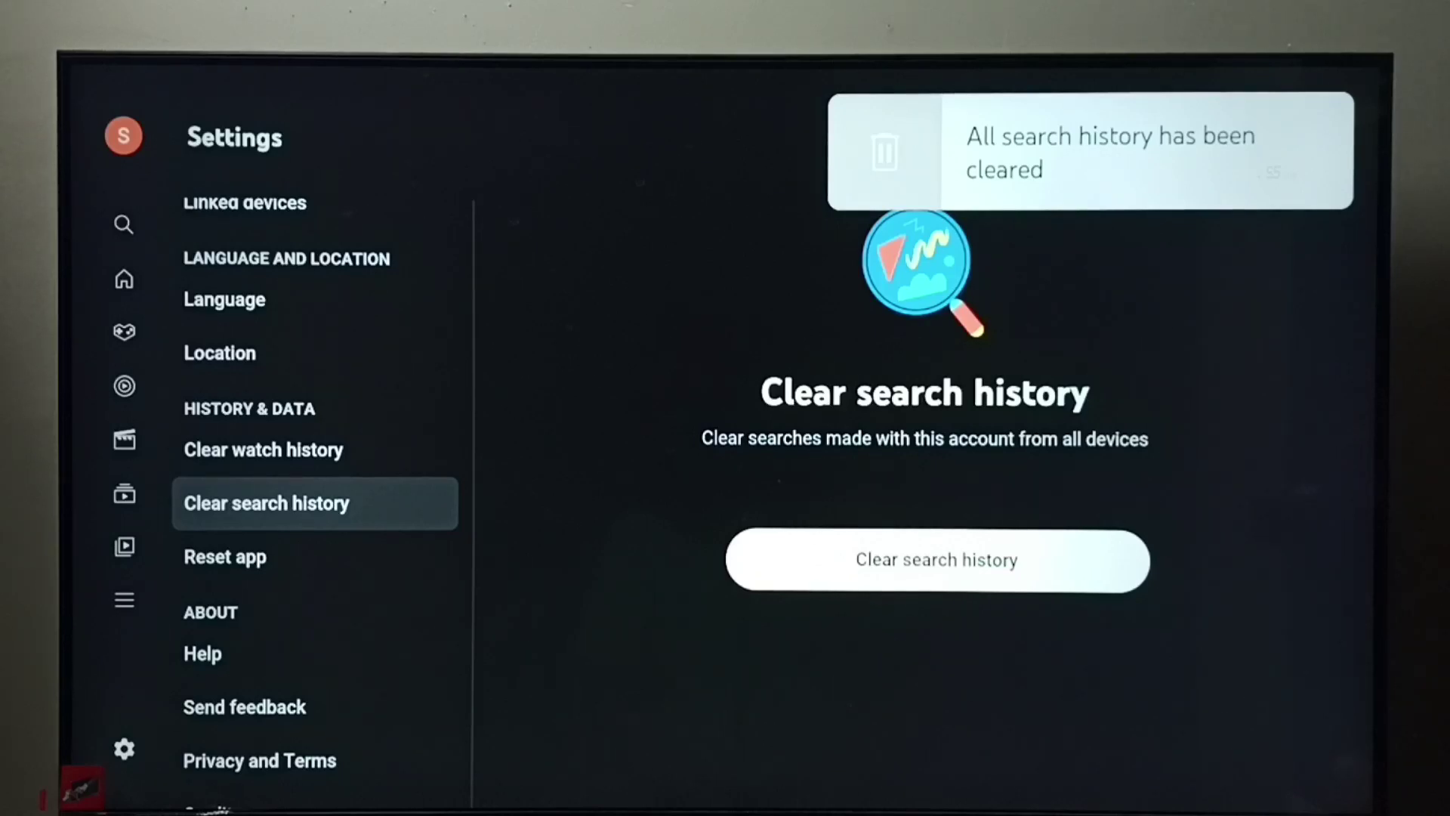
# Return focus to the settings list and move up to Clear watch history
pyautogui.press('Left')
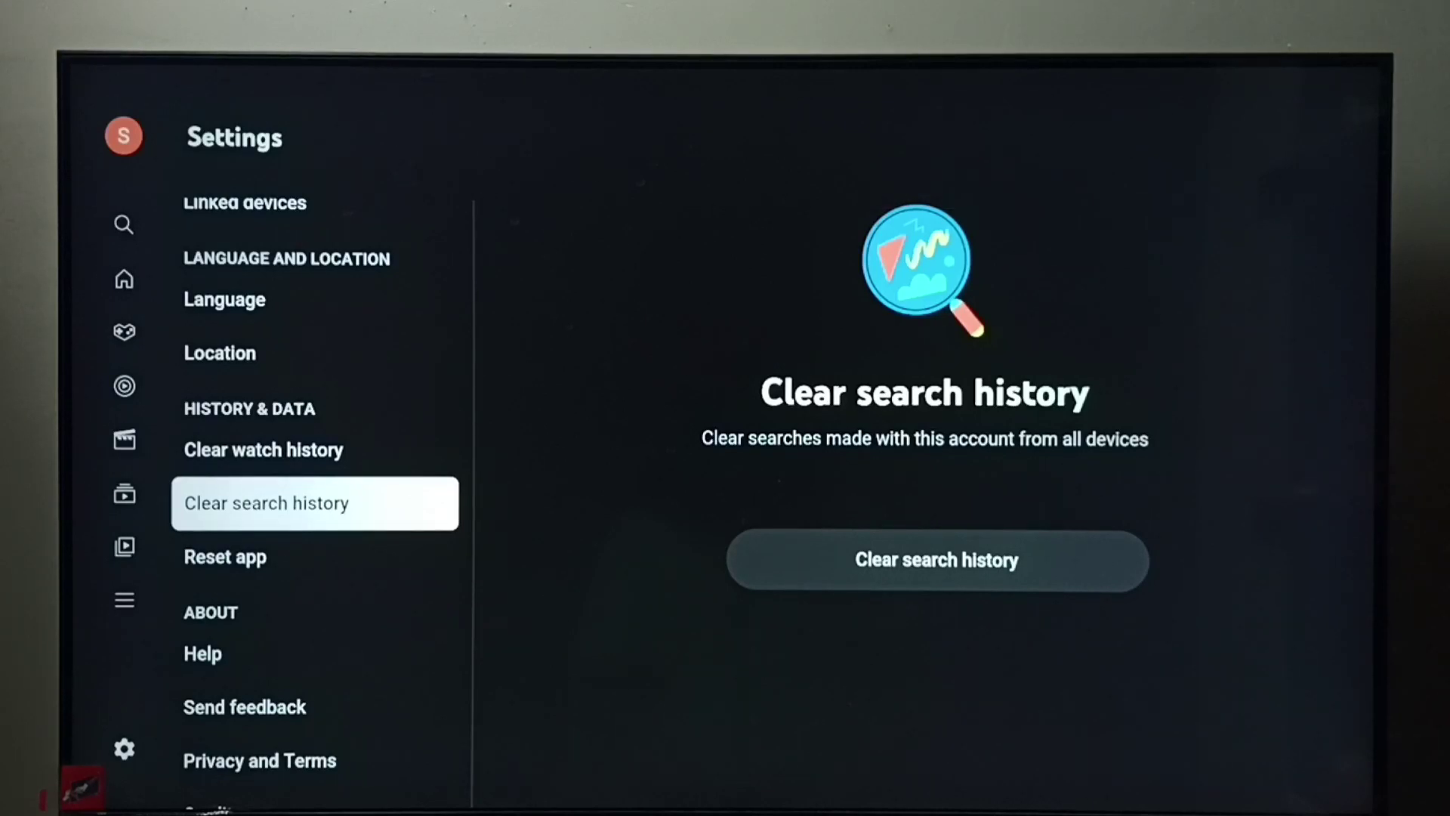
pyautogui.press('Up')
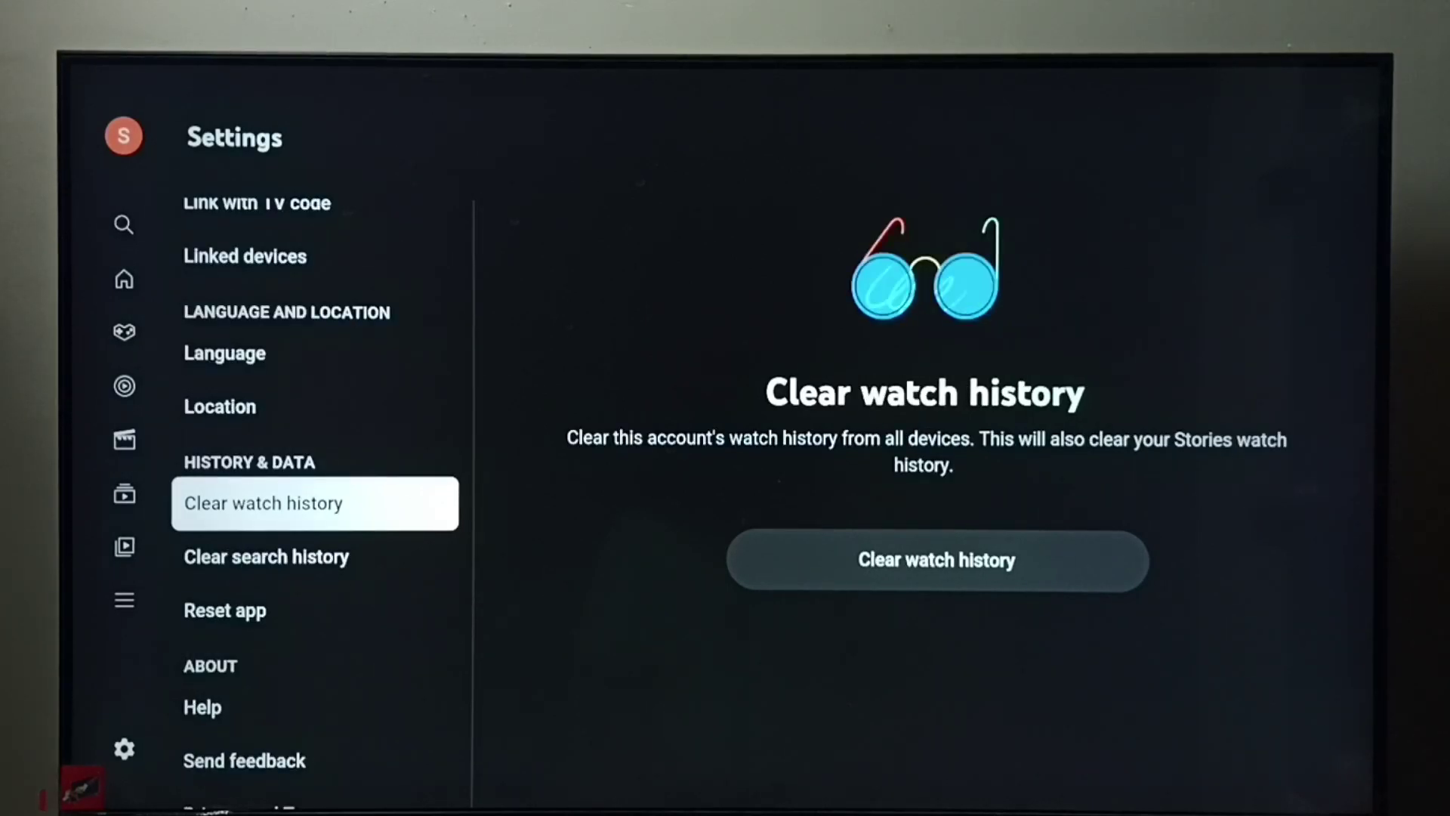